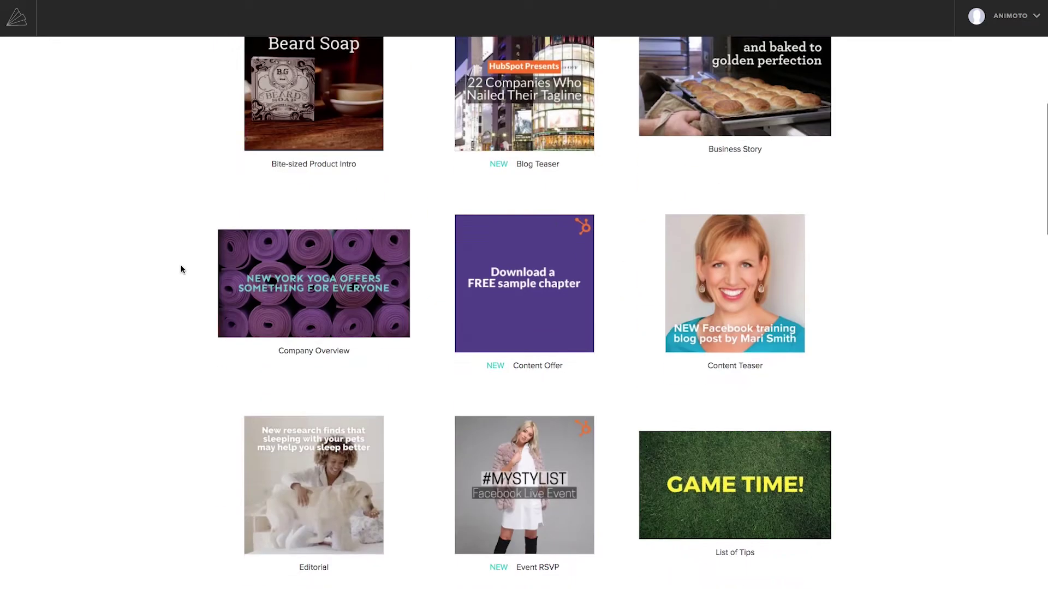
pyautogui.scroll(-5, 182, 269)
pyautogui.scroll(-5, 183, 269)
# - Choose the Product Catalog storyboard template and upload every fashion photo into the media library
pyautogui.click(311, 316)
pyautogui.click(327, 322)
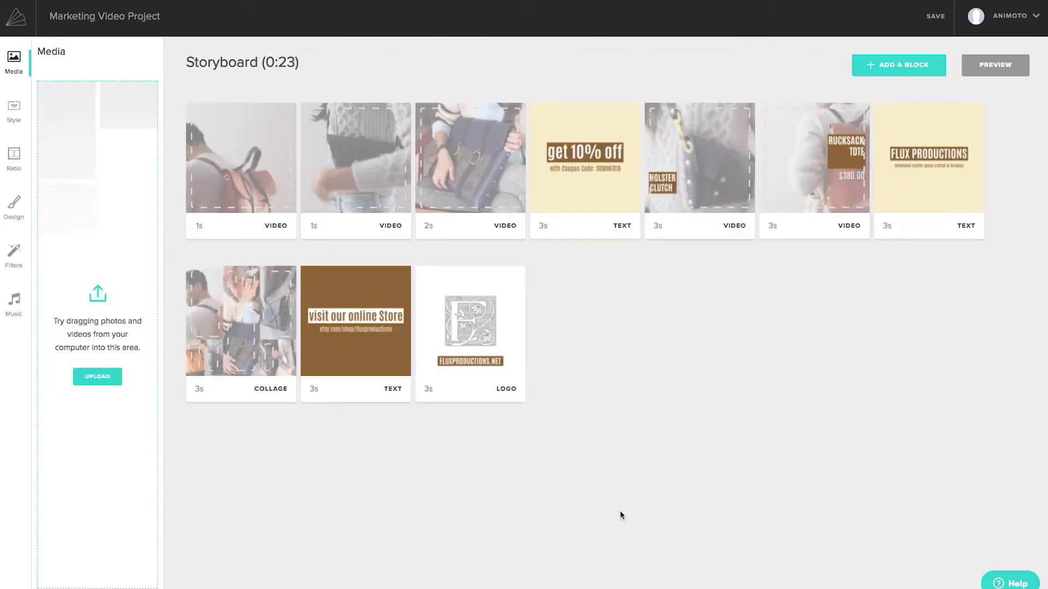
pyautogui.click(97, 376)
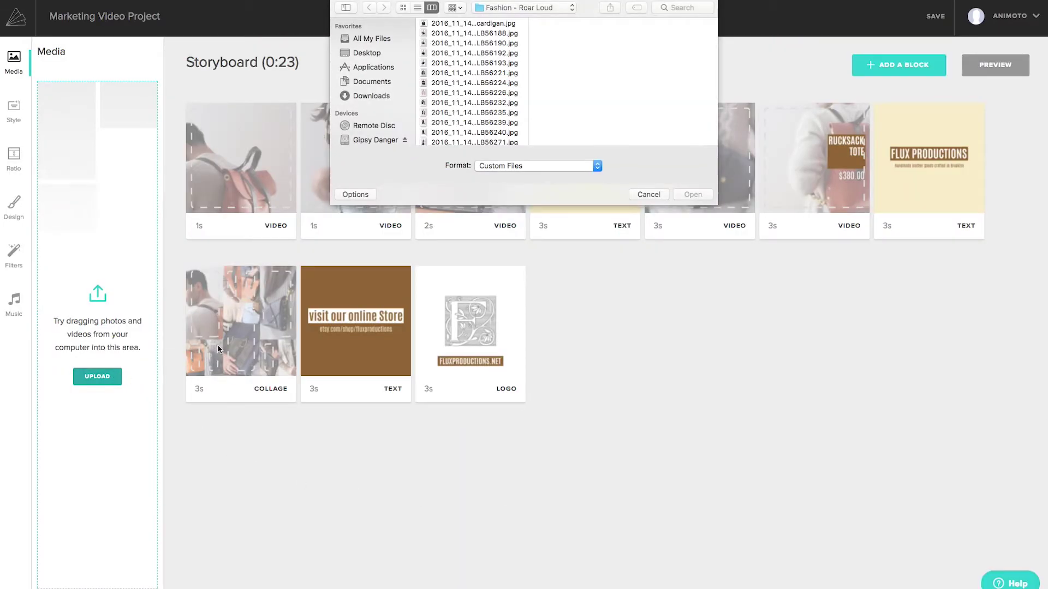
pyautogui.click(467, 104)
pyautogui.press('super+a')
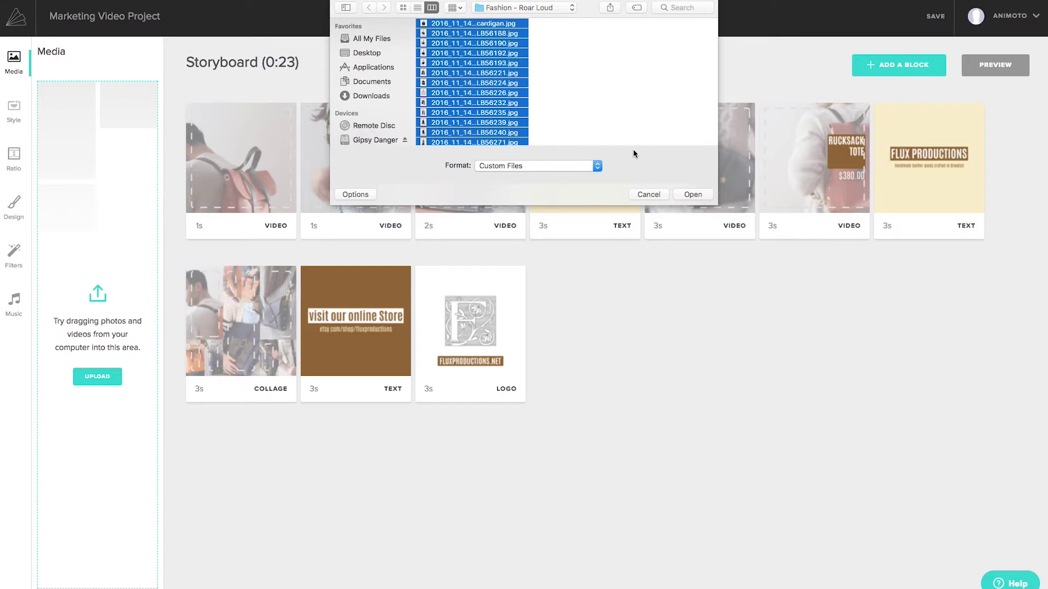
pyautogui.click(692, 194)
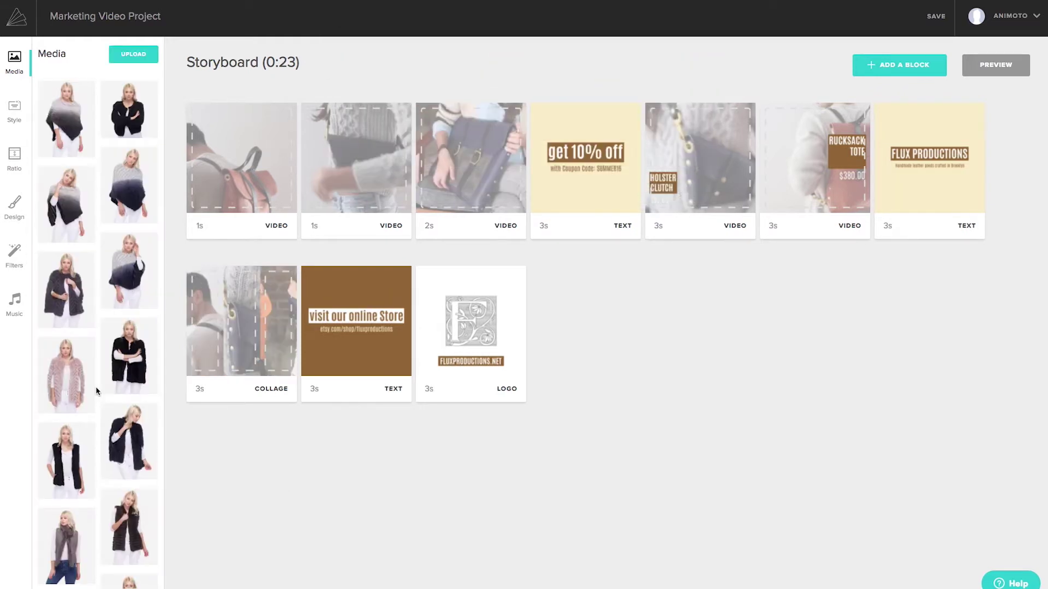
pyautogui.scroll(-3, 96, 386)
pyautogui.scroll(-3, 90, 391)
pyautogui.scroll(-3, 81, 394)
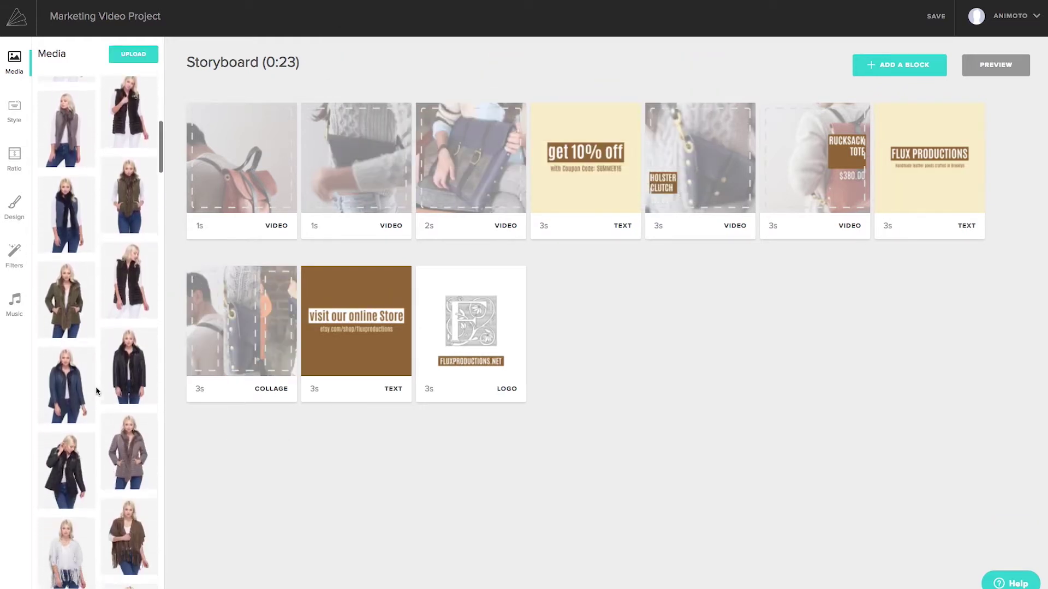
pyautogui.scroll(-3, 78, 396)
# - Replace the first two storyboard blocks with the black-jacket and white-outfit photos
pyautogui.moveTo(72, 386); pyautogui.dragTo(246, 179)
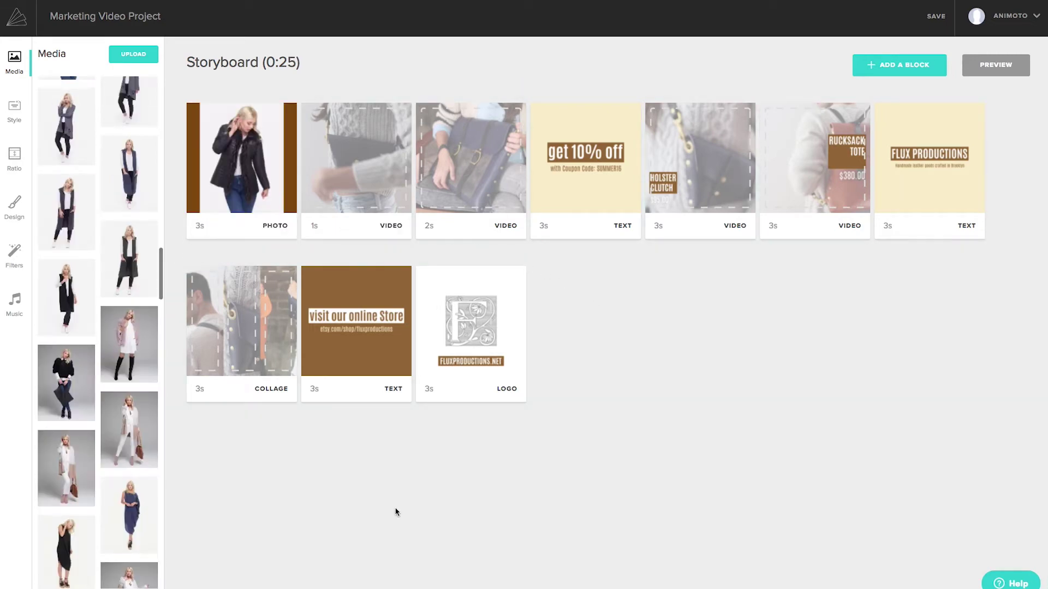
pyautogui.moveTo(129, 430); pyautogui.dragTo(382, 141)
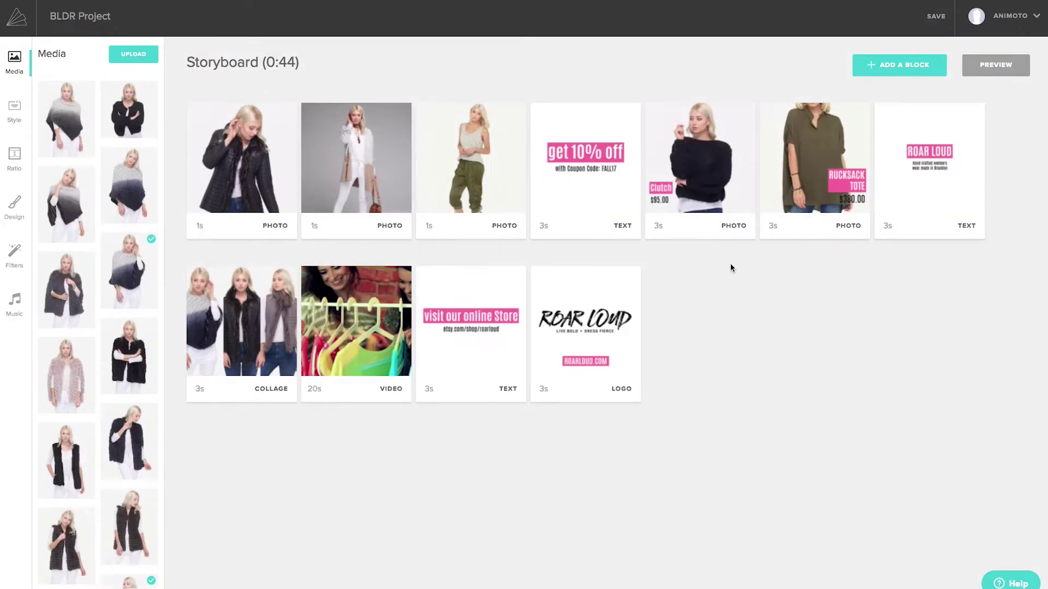
# - Change the sweater caption to 'Chunky' and 'Sweater' on two lines
pyautogui.click(713, 225)
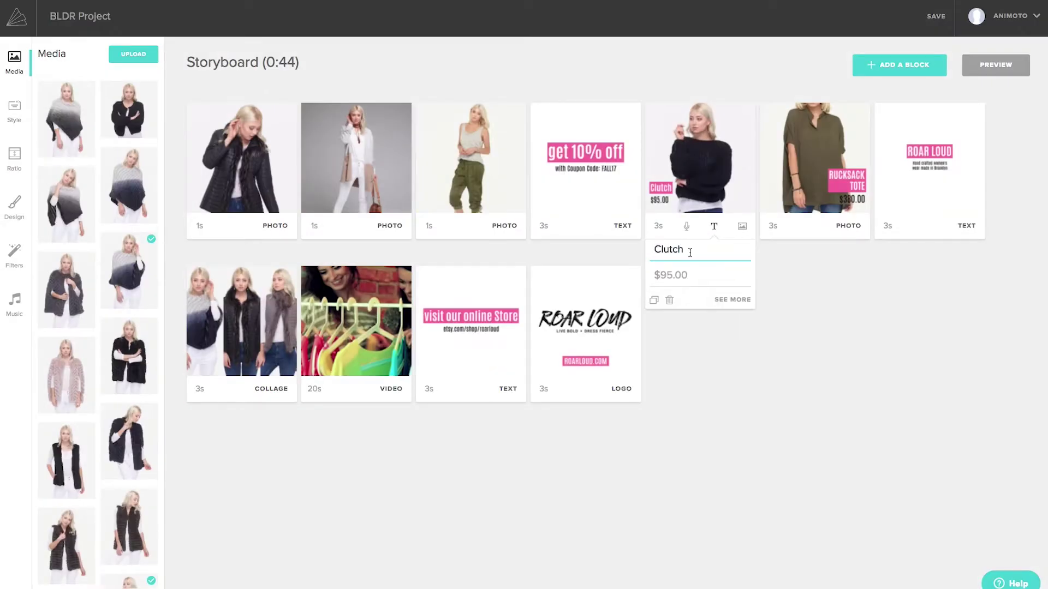
pyautogui.write('Chunky')
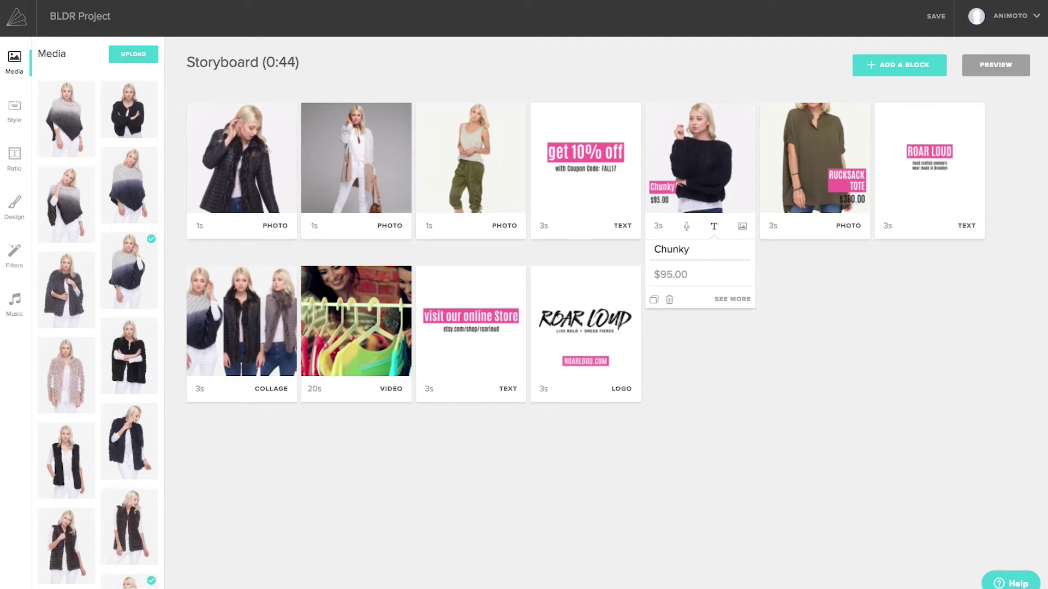
pyautogui.press('Return')
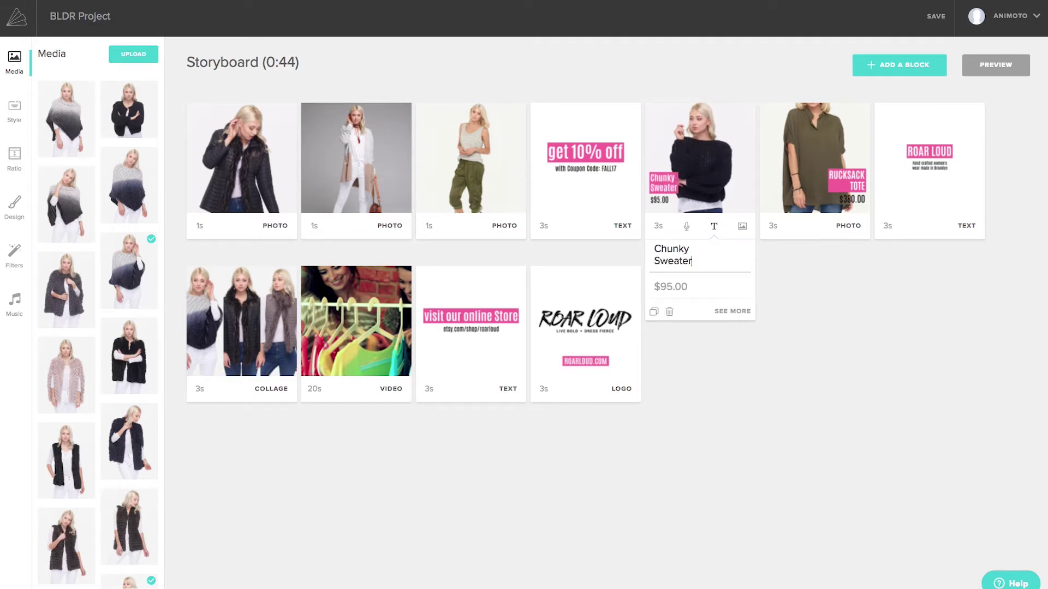
pyautogui.click(823, 286)
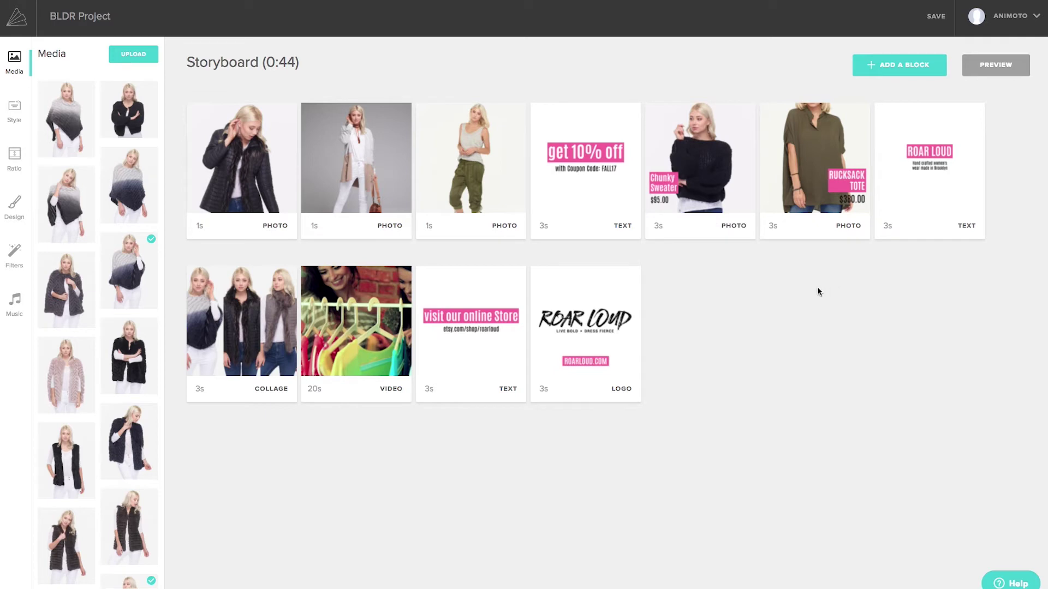
pyautogui.click(659, 227)
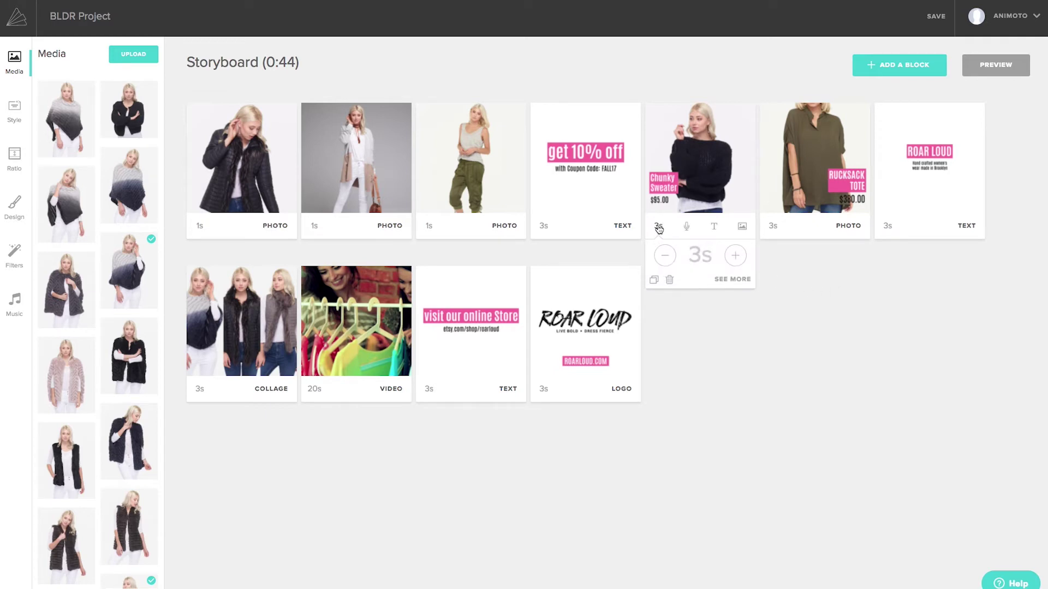
pyautogui.click(771, 227)
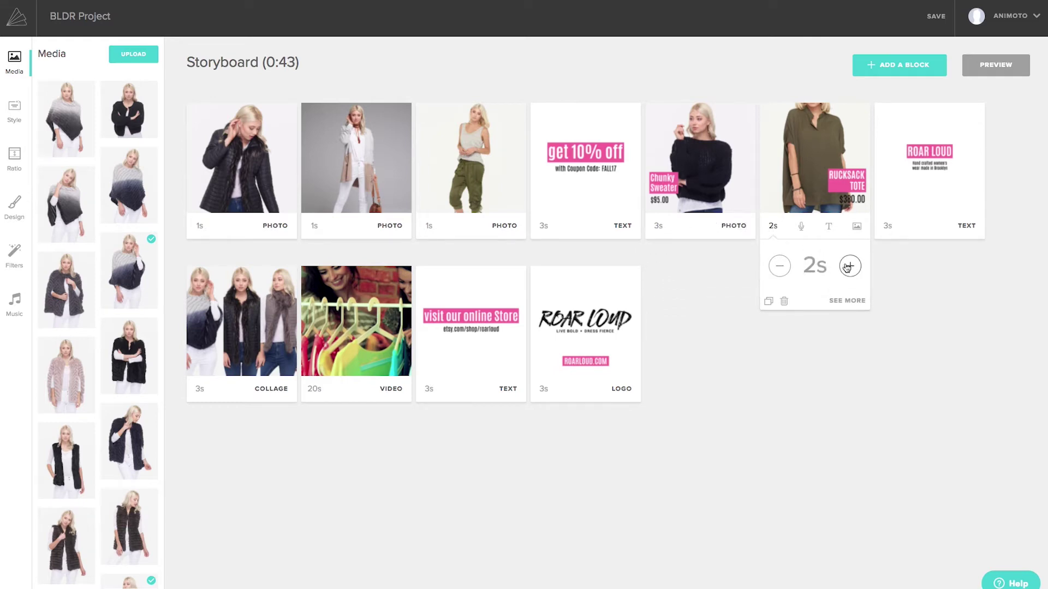
pyautogui.click(833, 353)
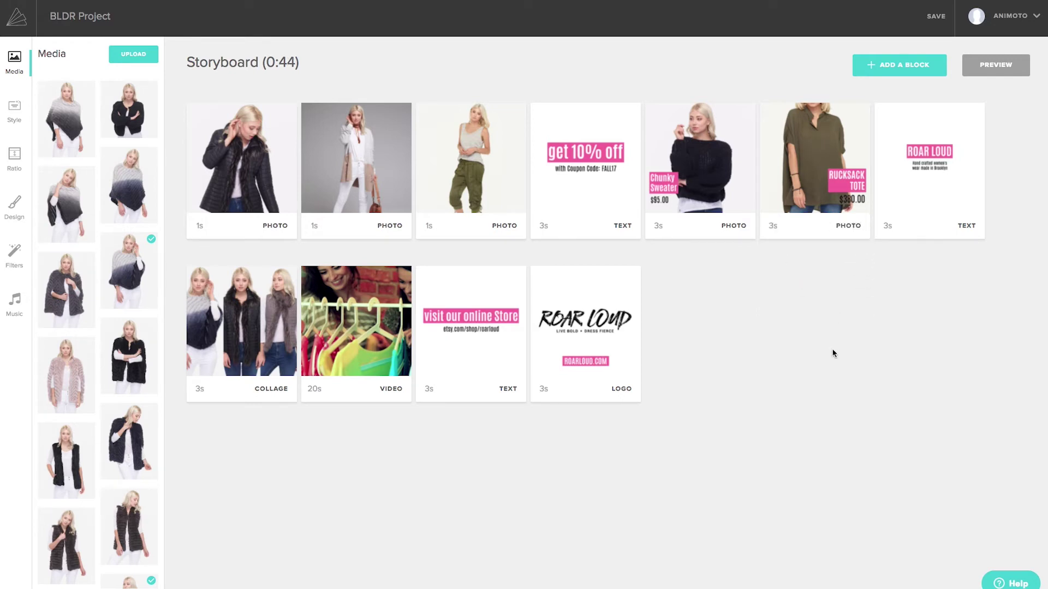
pyautogui.moveTo(356, 328)
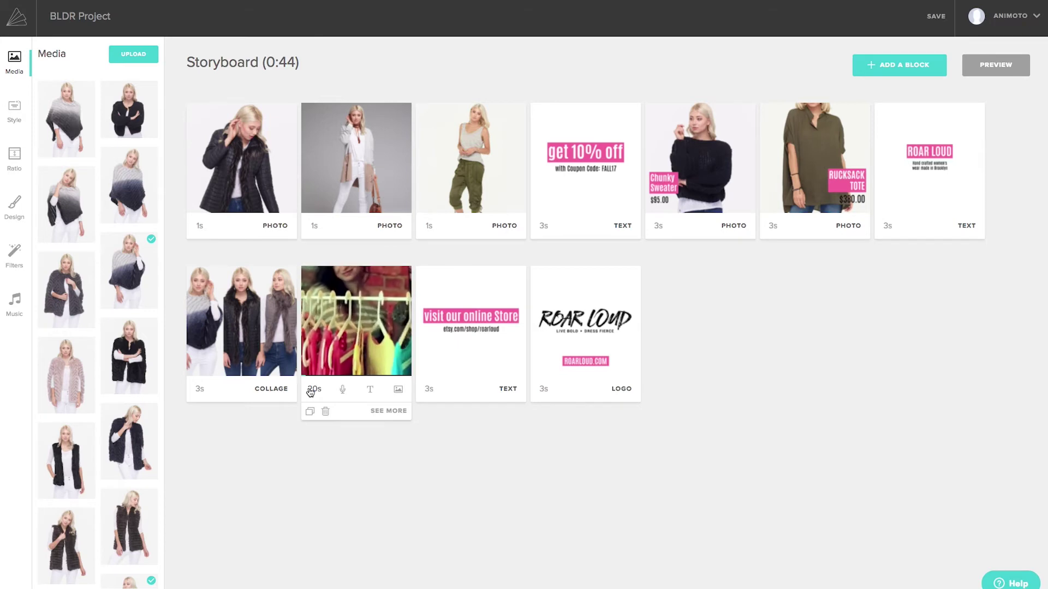
pyautogui.click(312, 390)
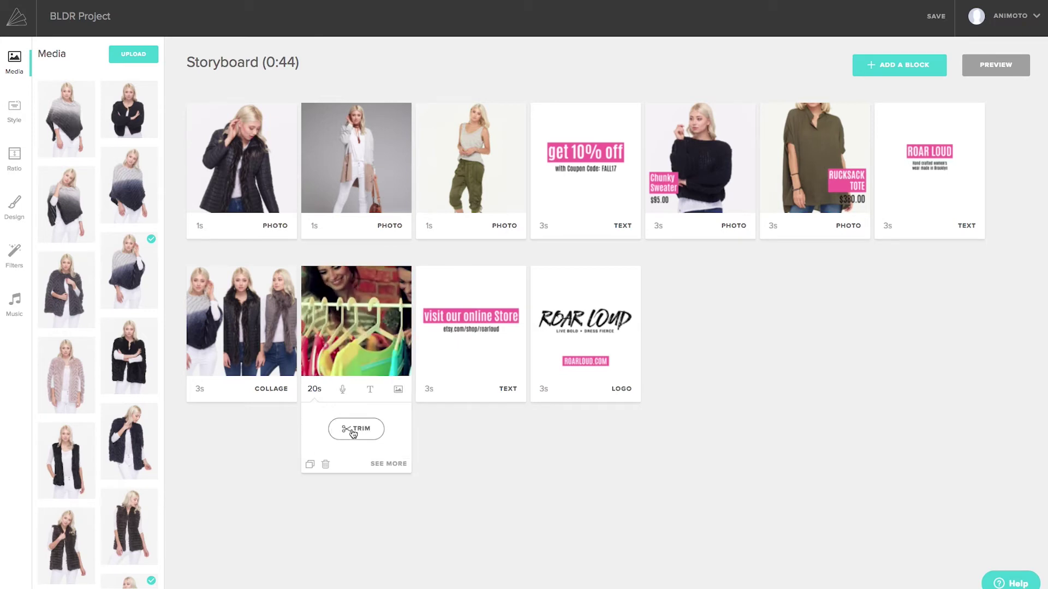
# - Trim both ends of the clothing-rack clip so it runs 12 seconds instead of 20
pyautogui.click(353, 430)
pyautogui.moveTo(403, 396); pyautogui.dragTo(434, 397)
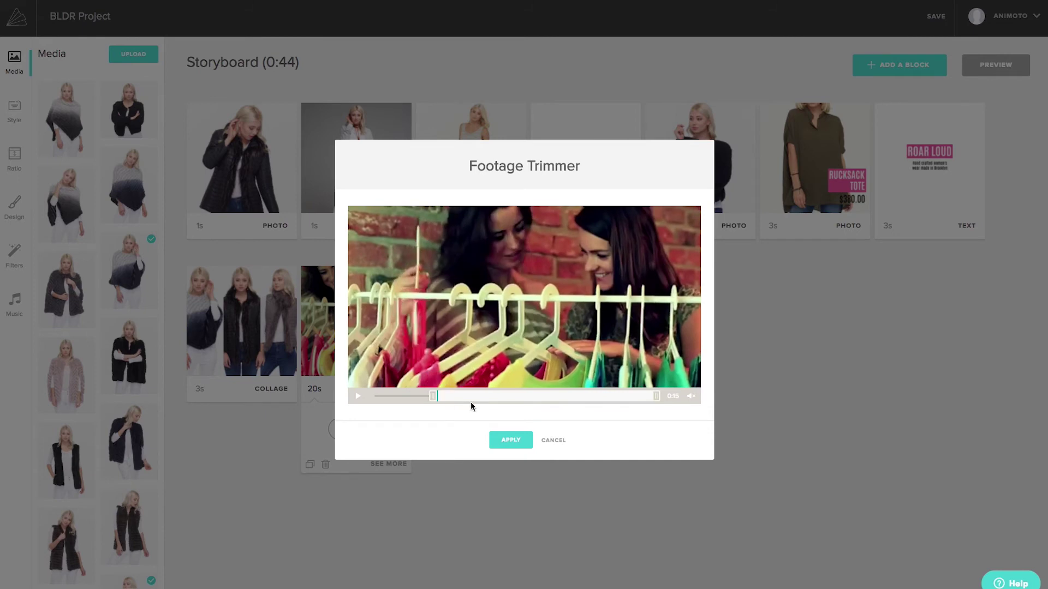
pyautogui.moveTo(655, 398); pyautogui.dragTo(602, 398)
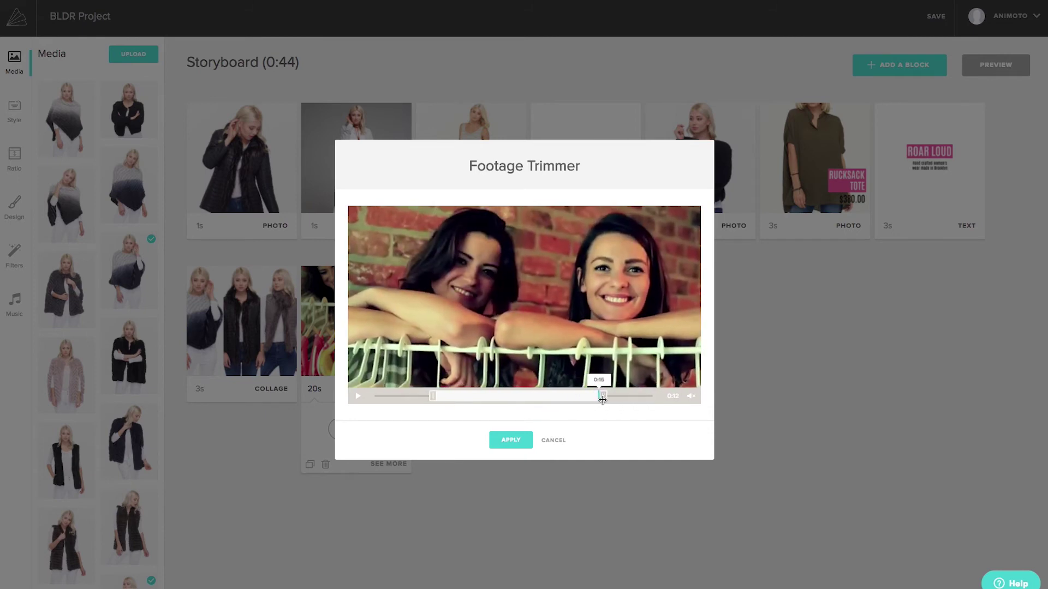
pyautogui.click(511, 440)
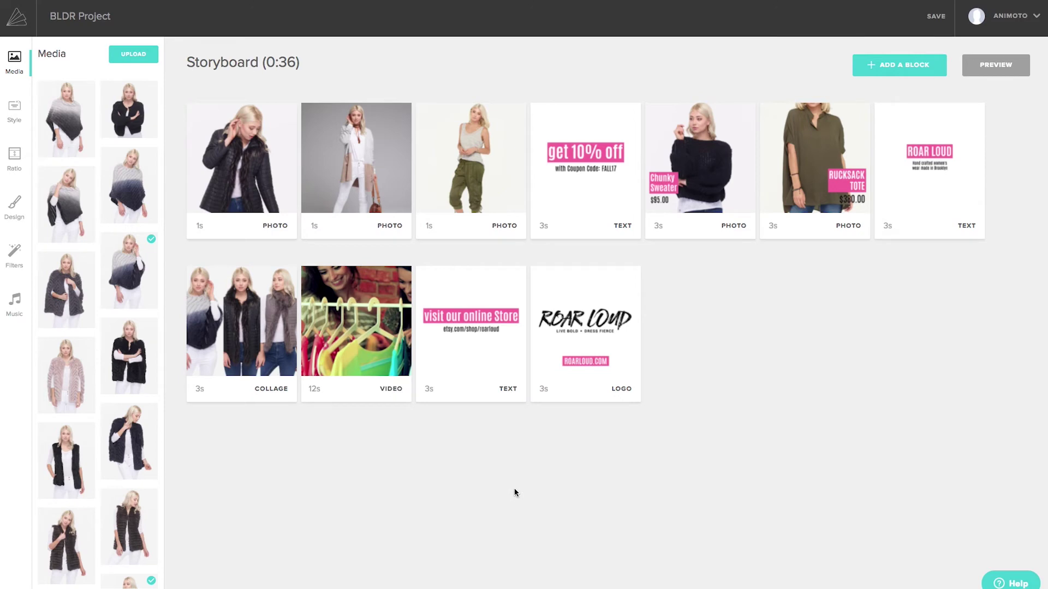
# - Keep the existing song, preview the 36-second video, and produce it as 'ROAR'
pyautogui.click(15, 301)
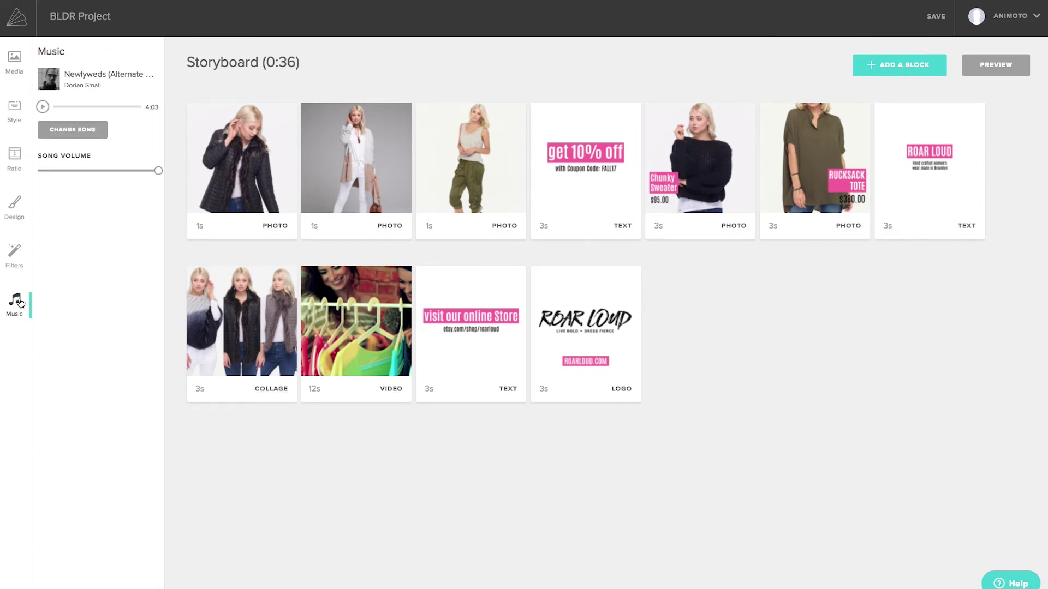
pyautogui.click(72, 129)
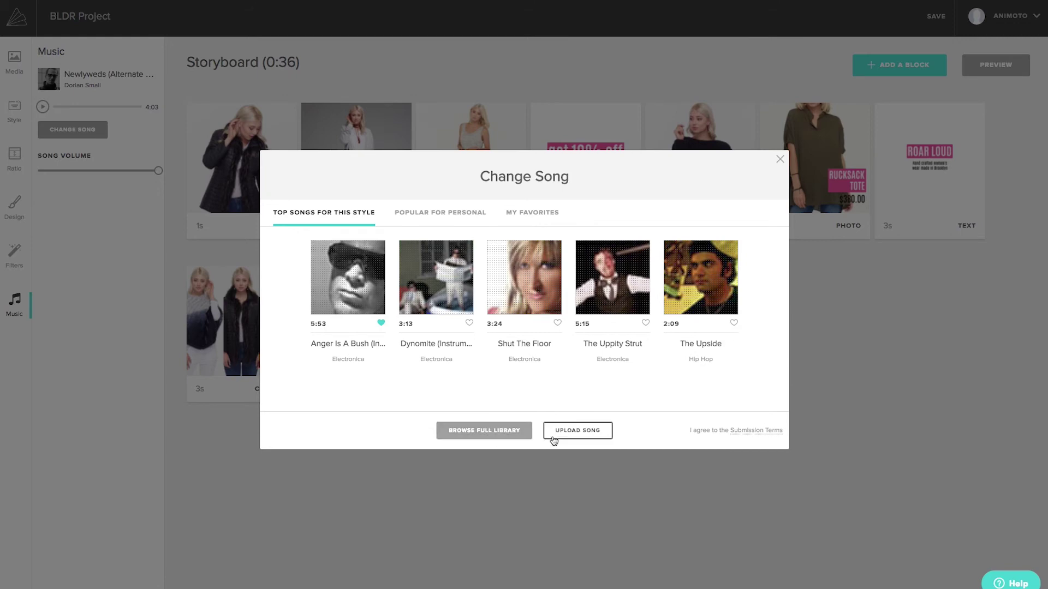
pyautogui.click(810, 246)
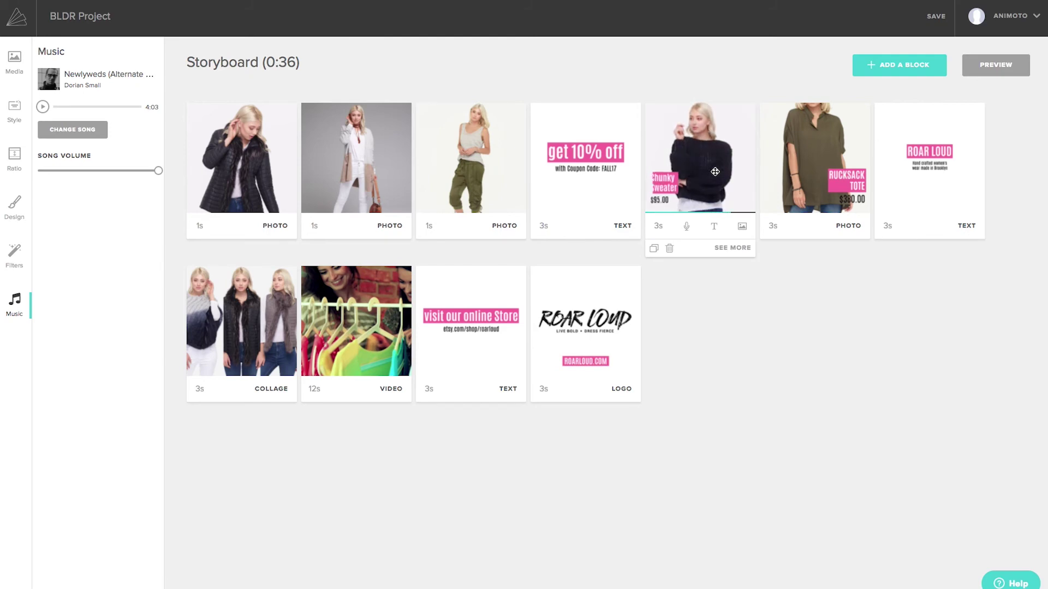
pyautogui.click(999, 74)
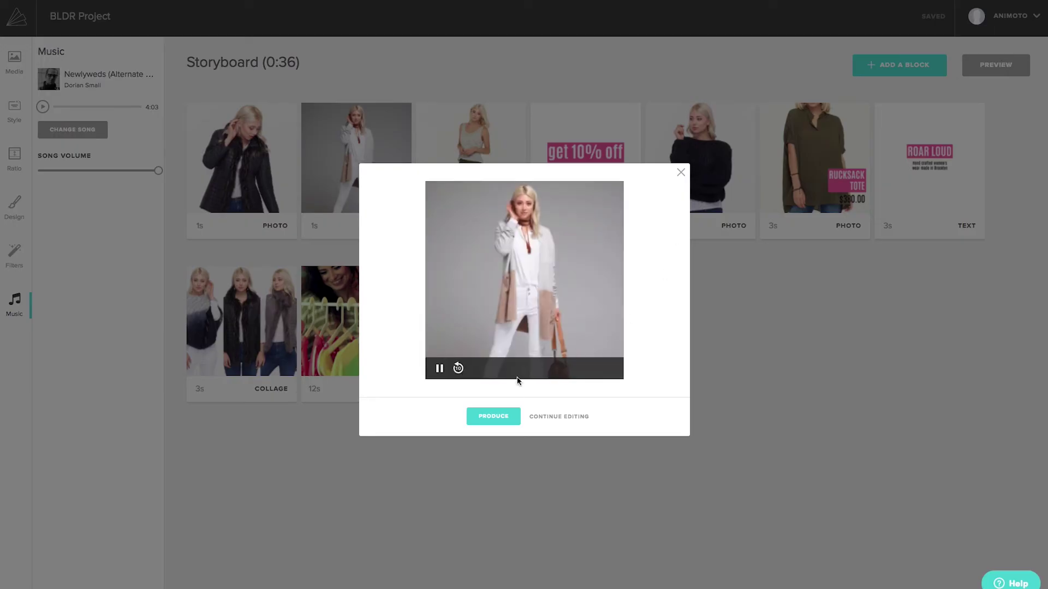
pyautogui.click(493, 419)
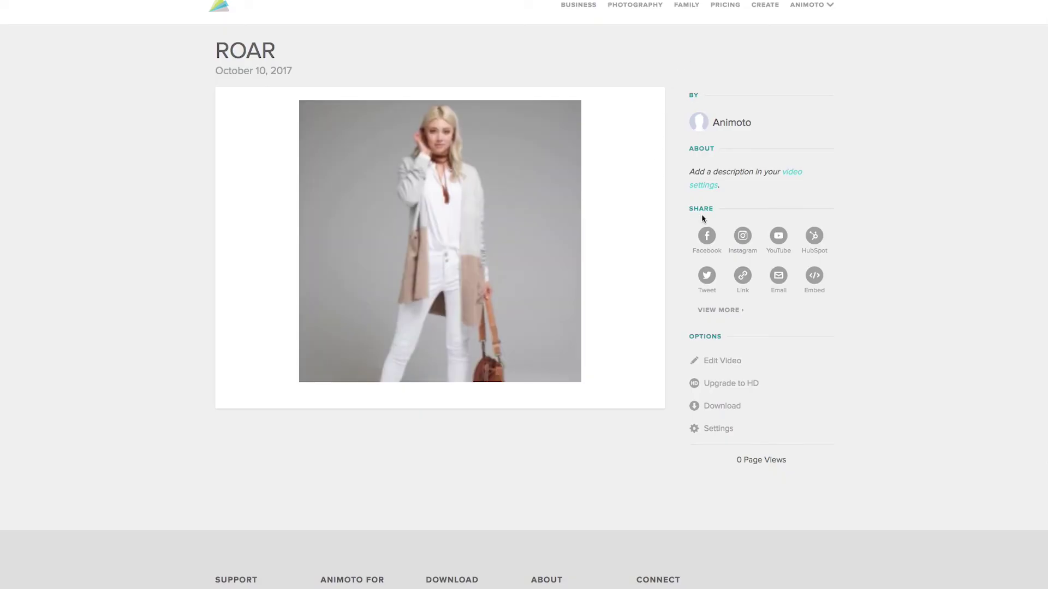